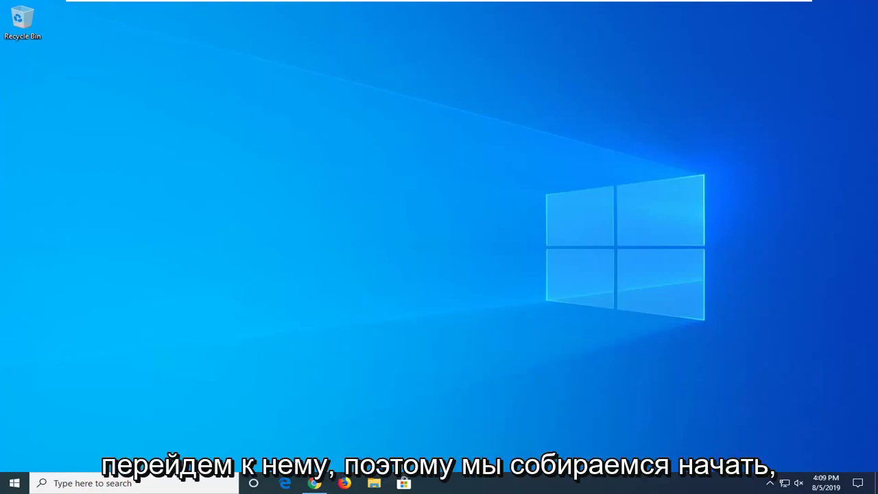
Step: Open Task Manager from the taskbar menu and restart the Windows Explorer process
right_click(523, 487)
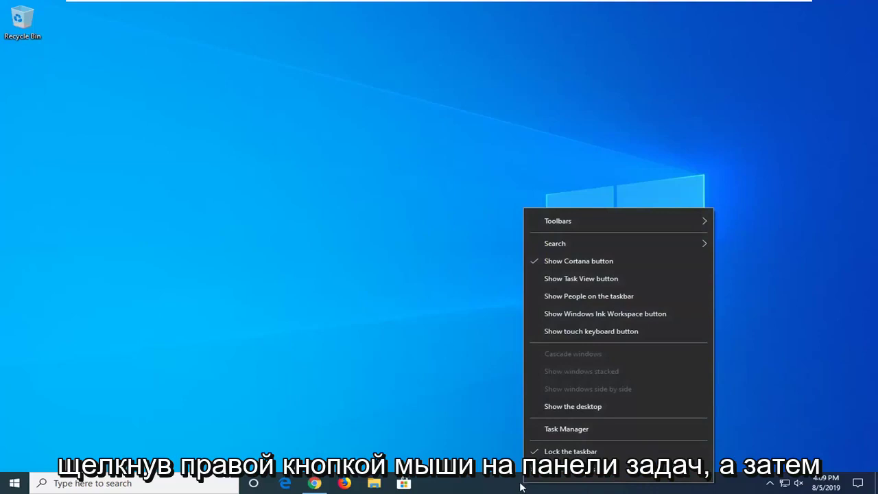
left_click(554, 428)
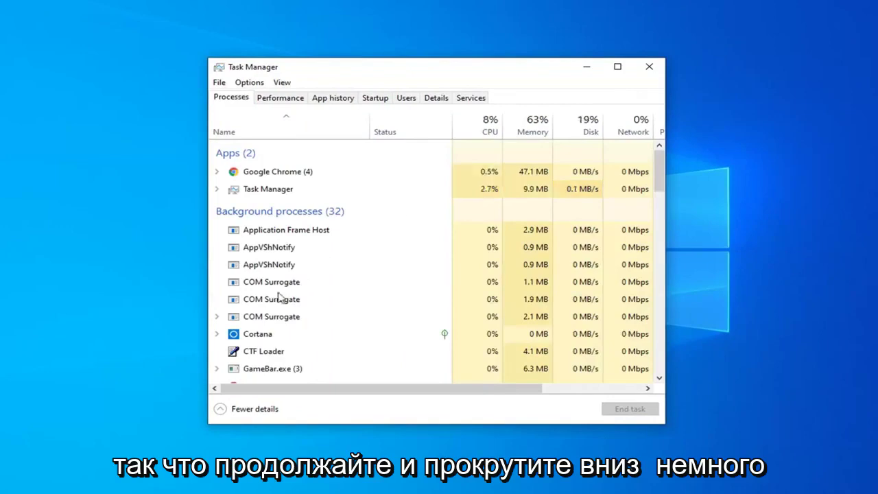
scroll(284, 267, "down", 5)
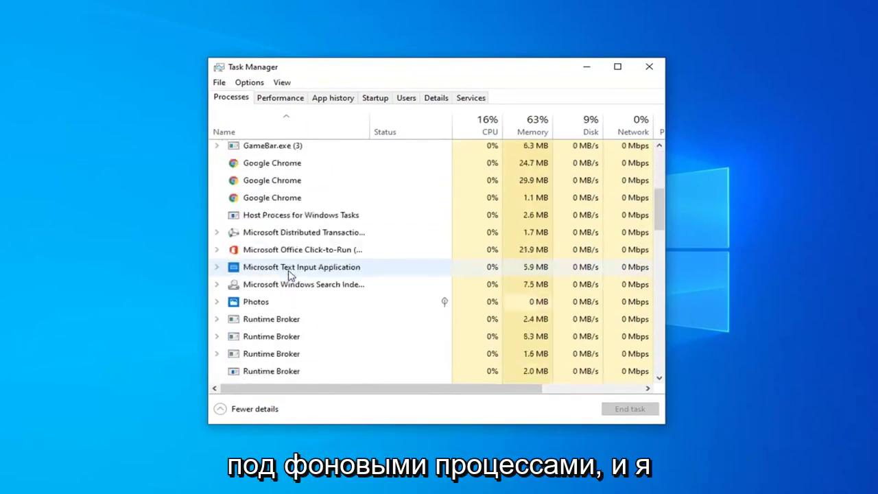
scroll(288, 273, "down", 7)
scroll(283, 271, "up", 2)
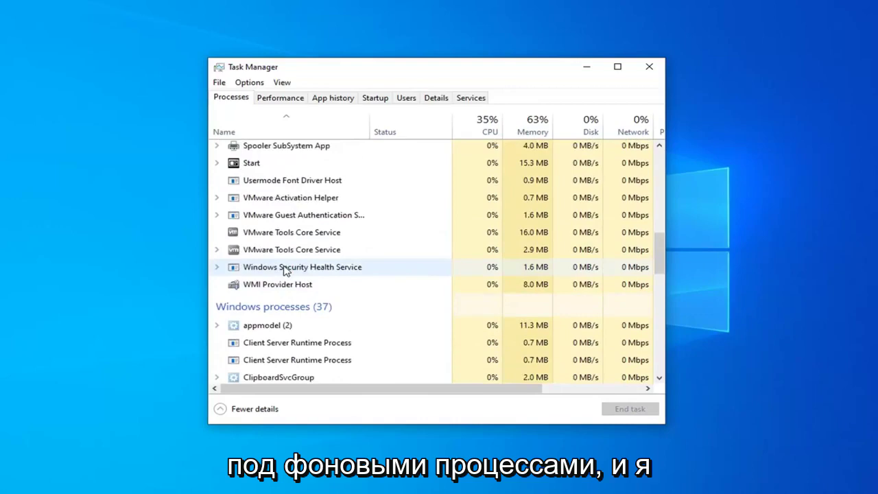
scroll(285, 271, "down", 9)
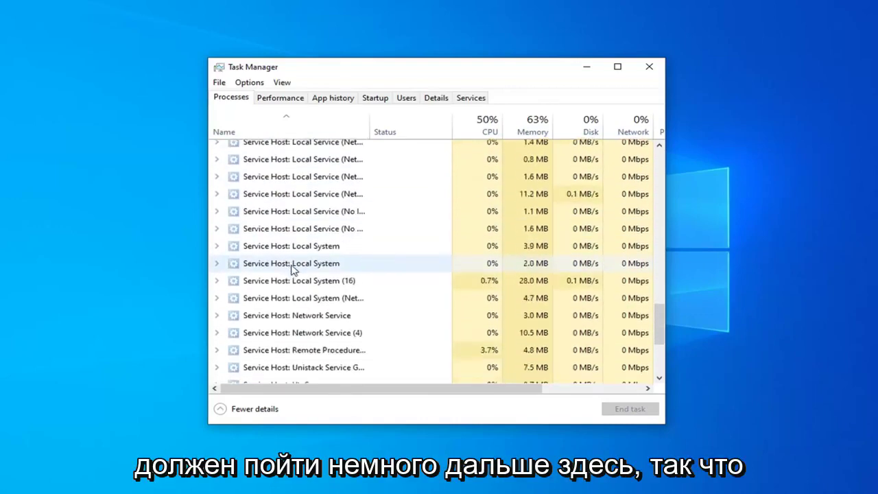
scroll(284, 269, "down", 4)
scroll(288, 295, "up", 2)
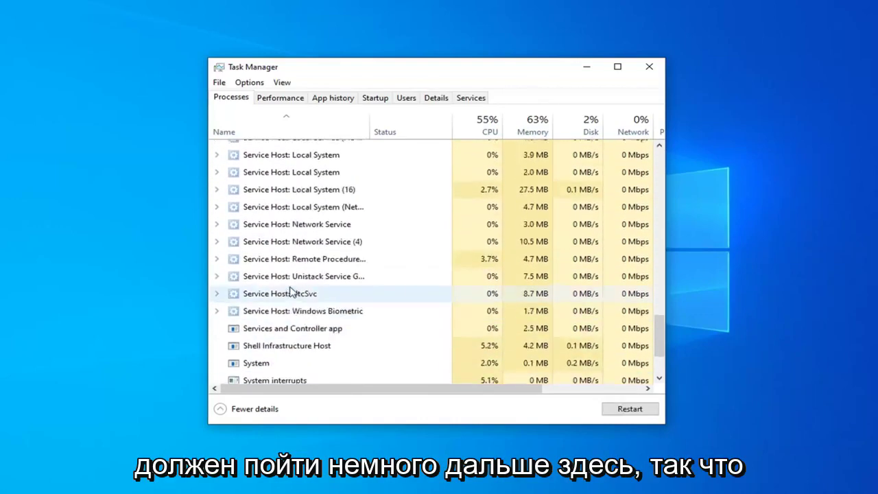
scroll(290, 291, "up", 10)
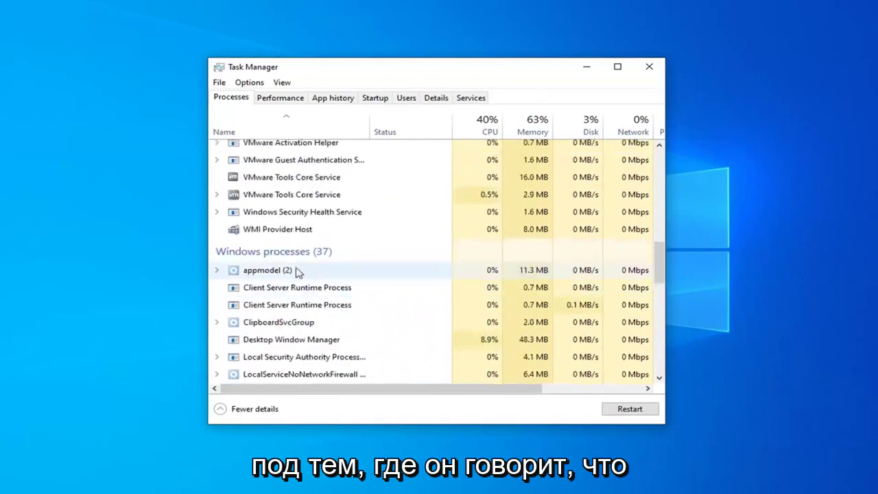
scroll(318, 272, "down", 8)
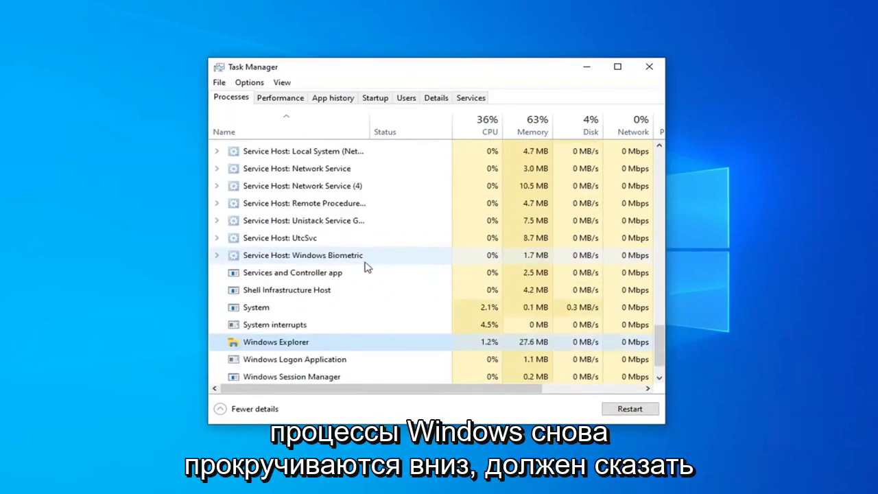
scroll(364, 263, "down", 1)
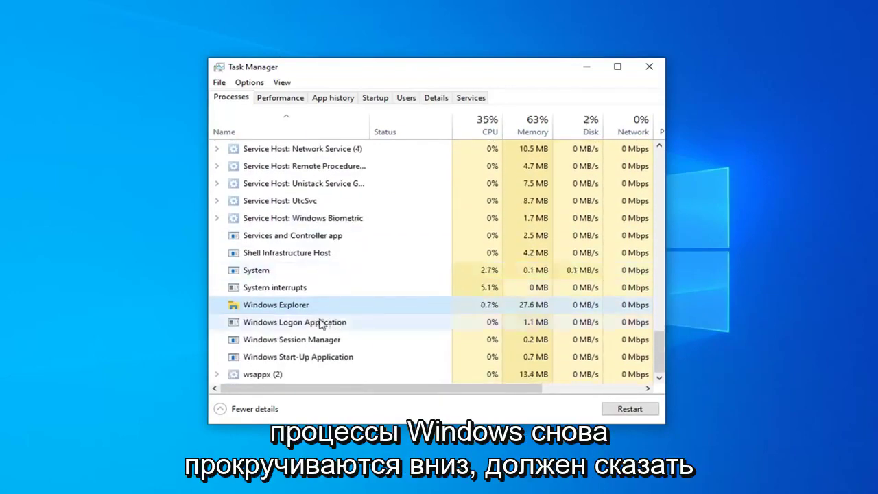
left_click(631, 412)
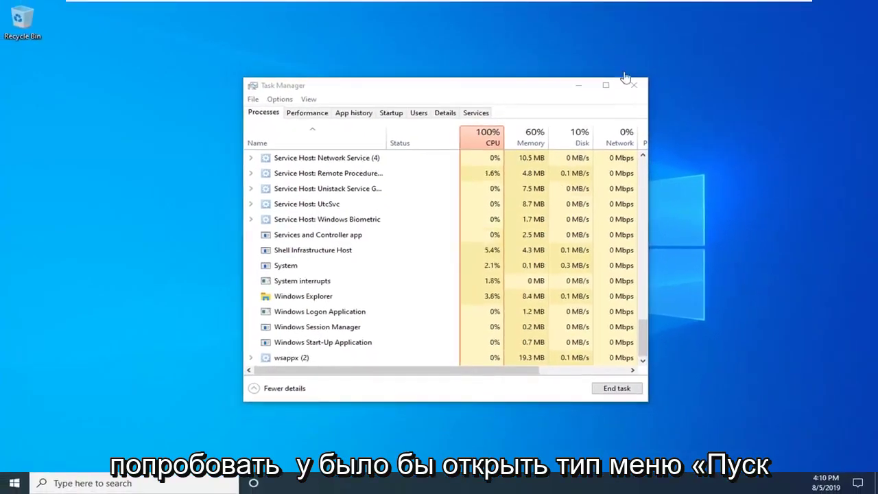
Step: Close Task Manager now that Explorer has reloaded
left_click(10, 490)
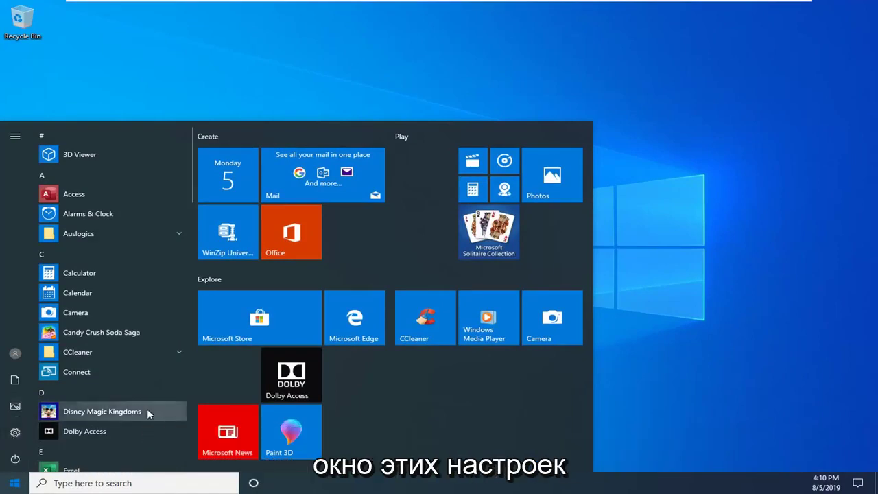
Step: Dismiss the Start menu and launch Windows Settings with Windows+I
key("Escape")
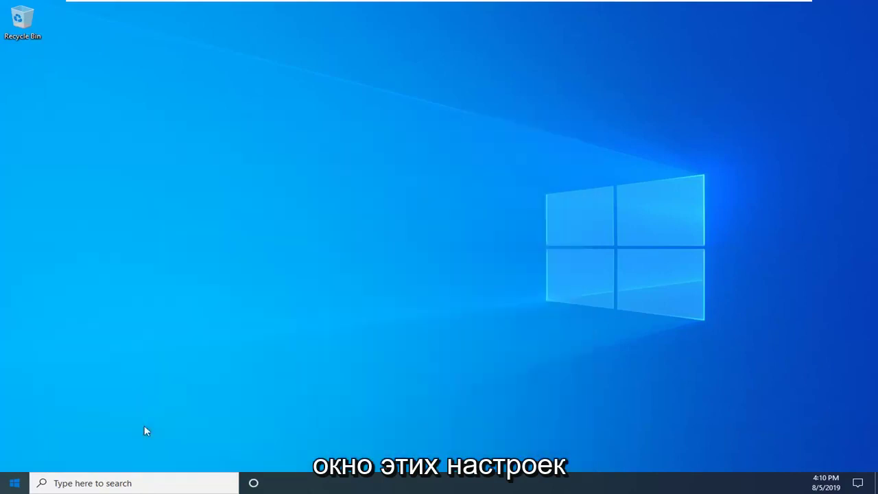
key("super+s")
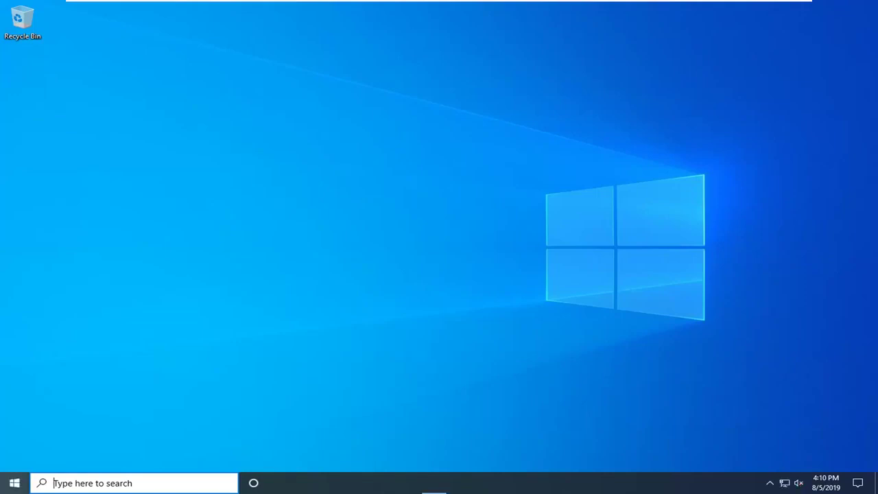
key("super+i")
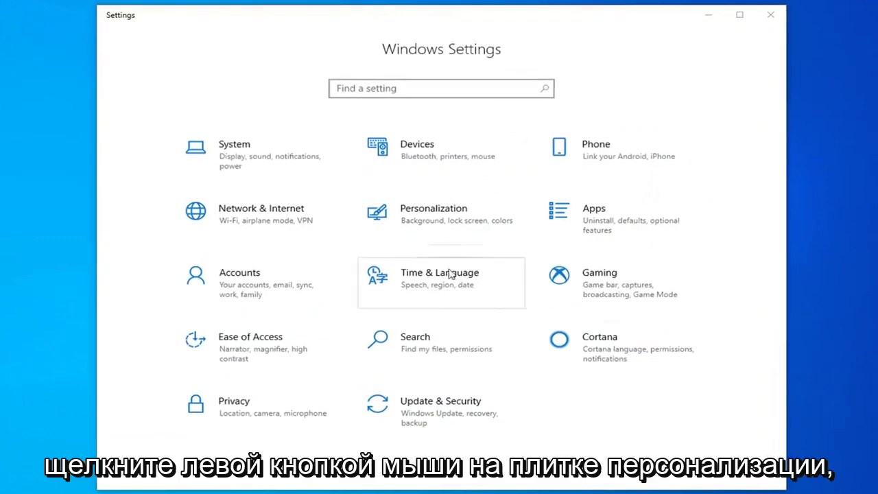
Step: Go to Personalization > Taskbar > 'Select which icons appear on the taskbar'
left_click(430, 221)
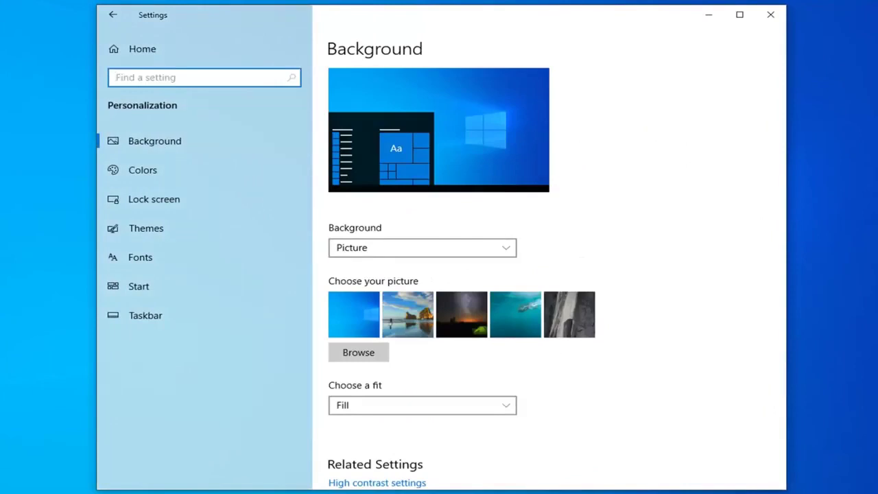
left_click(153, 319)
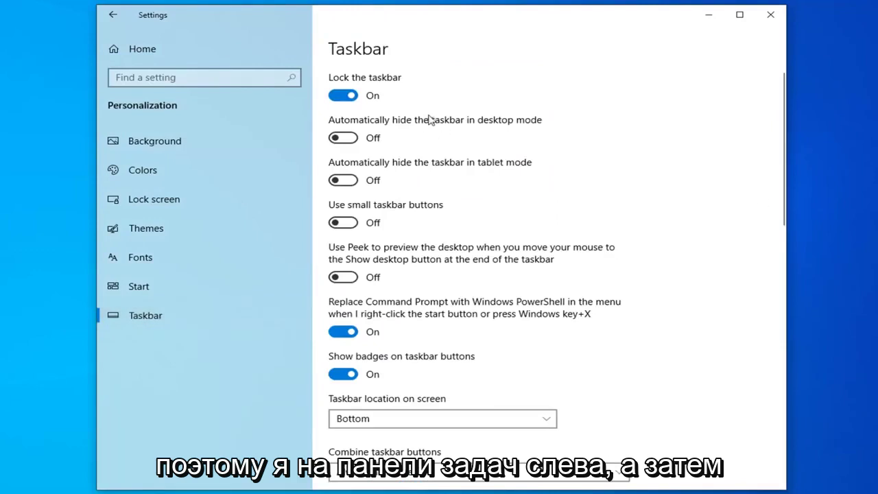
scroll(602, 254, "down", 3)
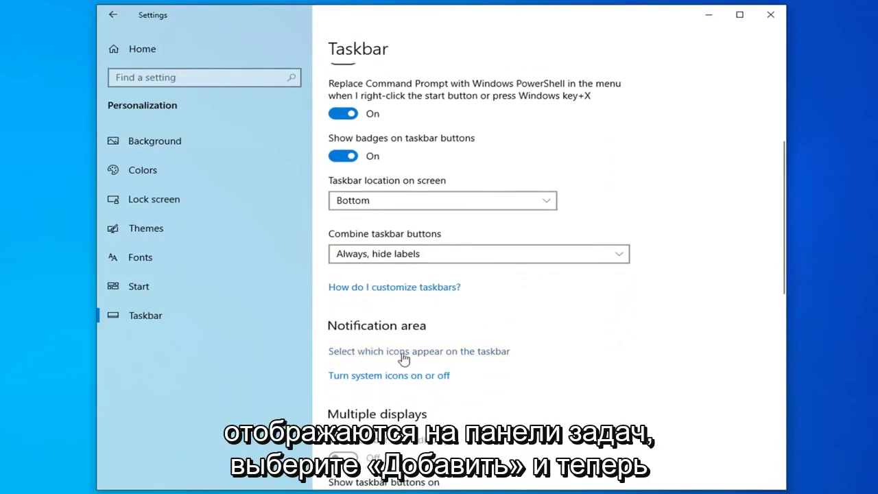
left_click(426, 354)
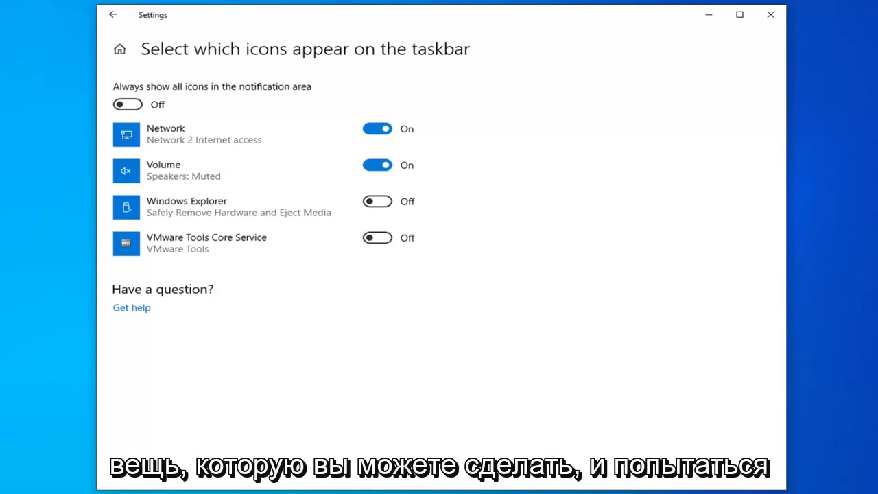
Step: Close Settings and launch File Explorer by searching 'file explorer'
left_click(770, 15)
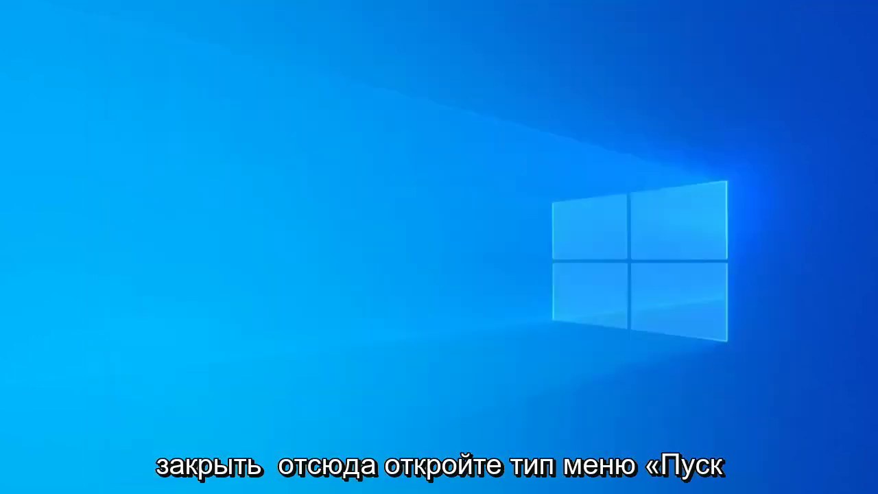
key("super")
type("f")
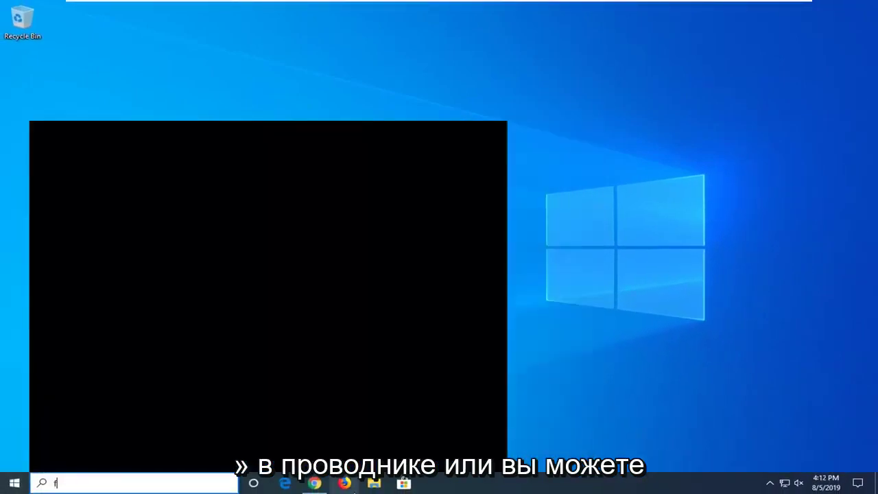
type("ile explorer")
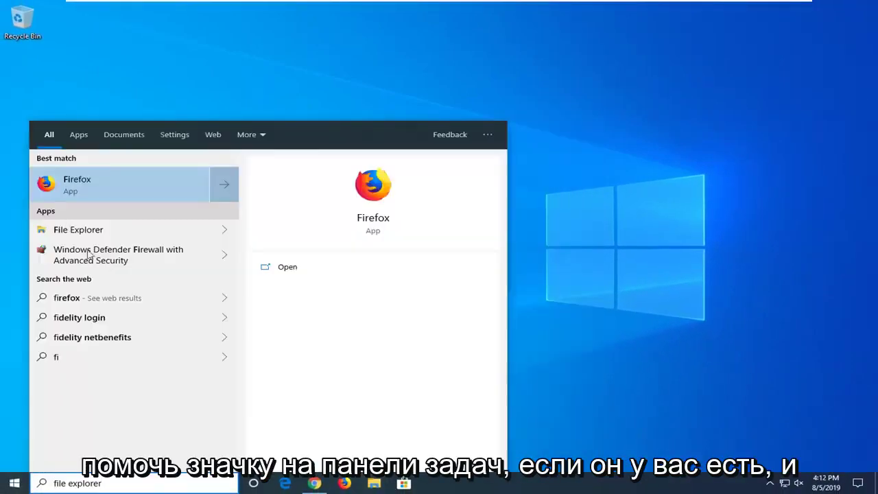
left_click(73, 183)
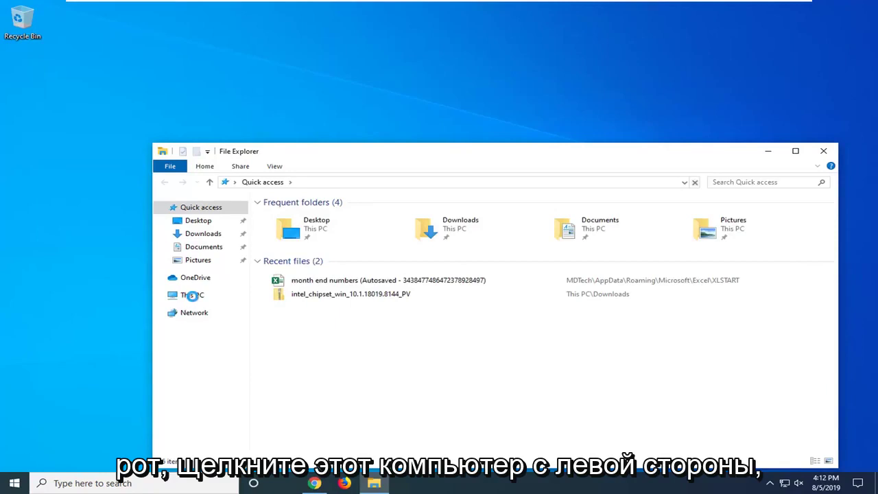
Step: Browse from This PC through Local Disk (C:) and Users into the user's folder
left_click(193, 296)
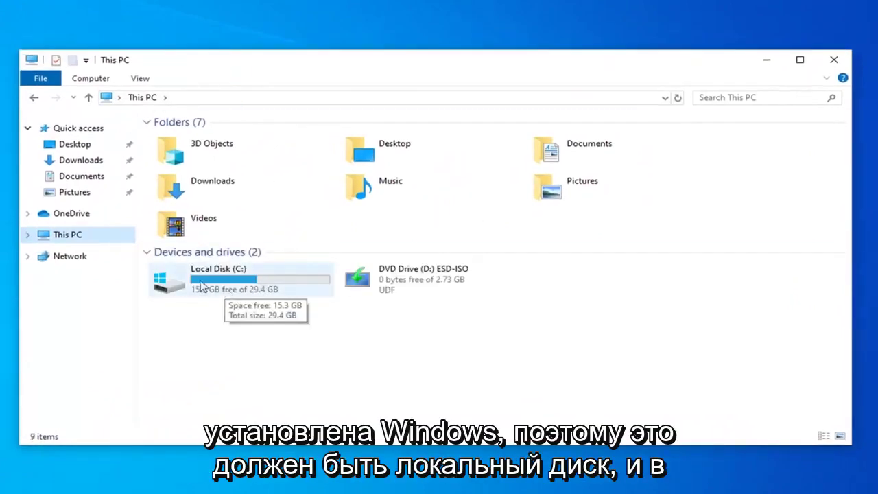
double_click(228, 286)
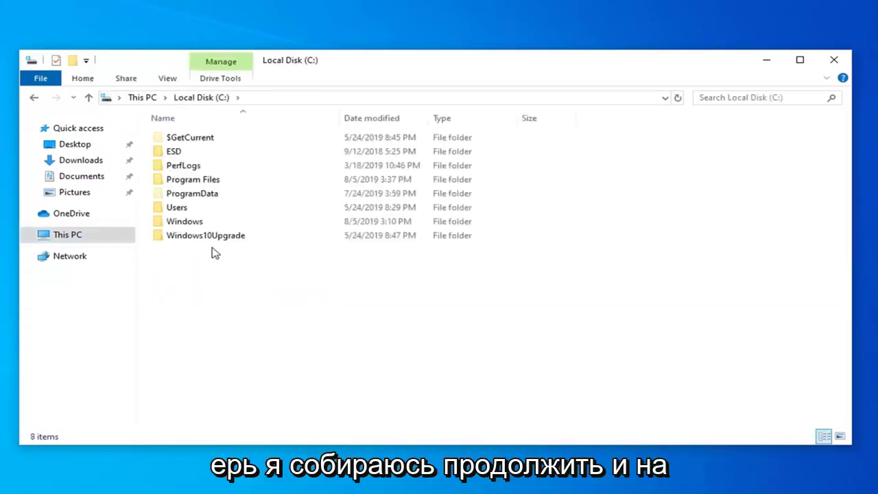
left_click(182, 213)
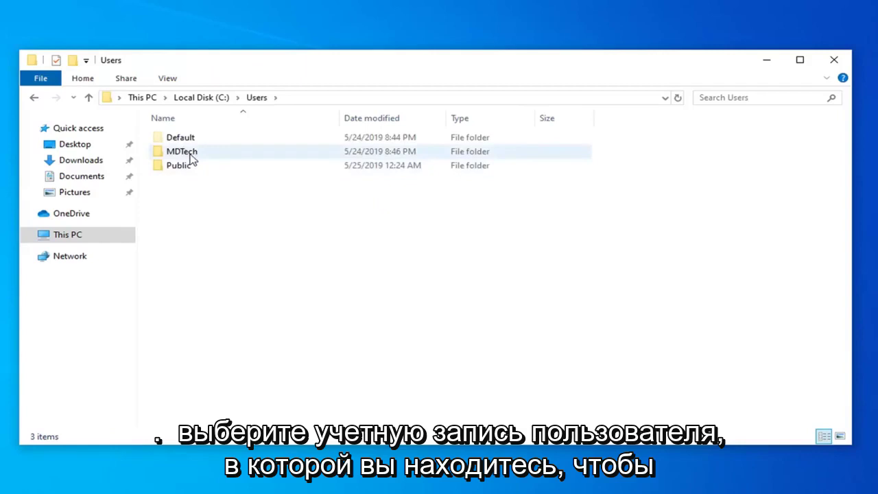
double_click(192, 156)
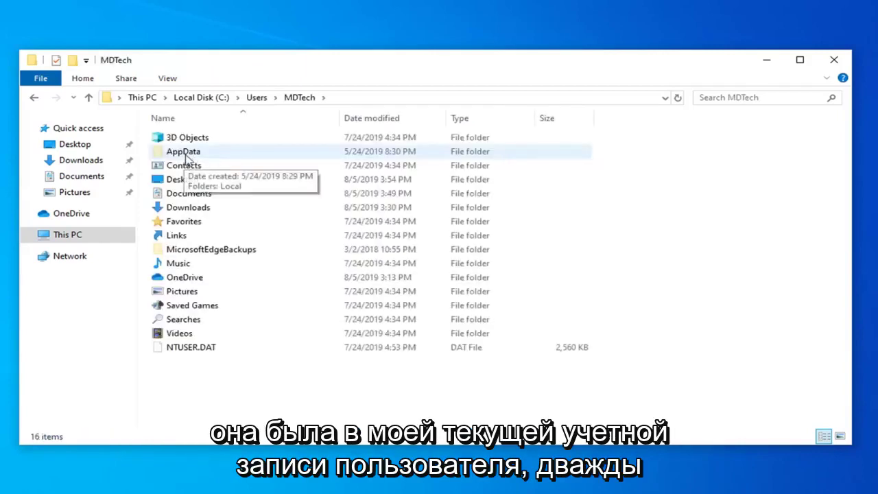
double_click(190, 155)
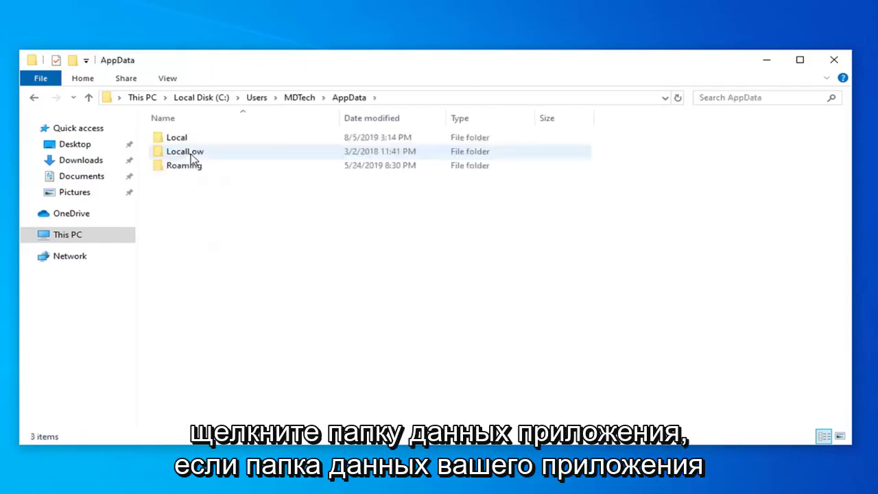
Step: Turn on hidden items in the view options and open the AppData folder
left_click(34, 99)
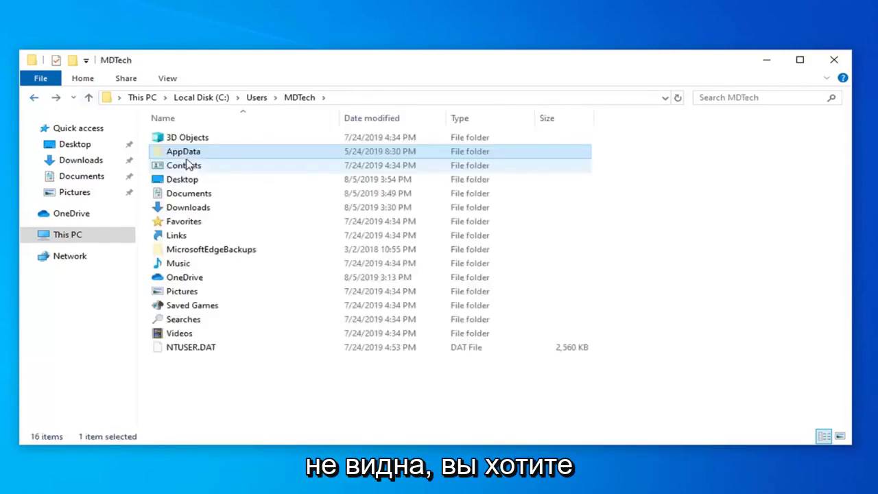
left_click(167, 79)
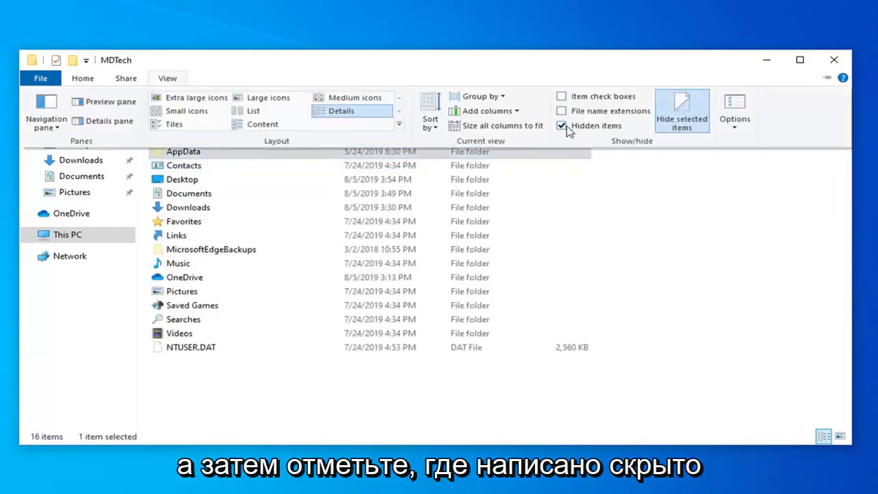
left_click(795, 220)
double_click(181, 153)
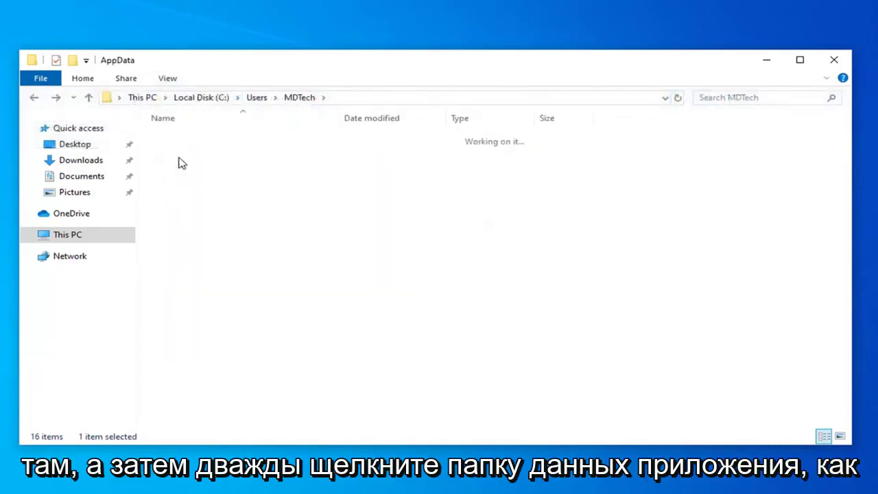
Step: Delete the IconCache file from AppData\Local and close File Explorer
left_click(210, 172)
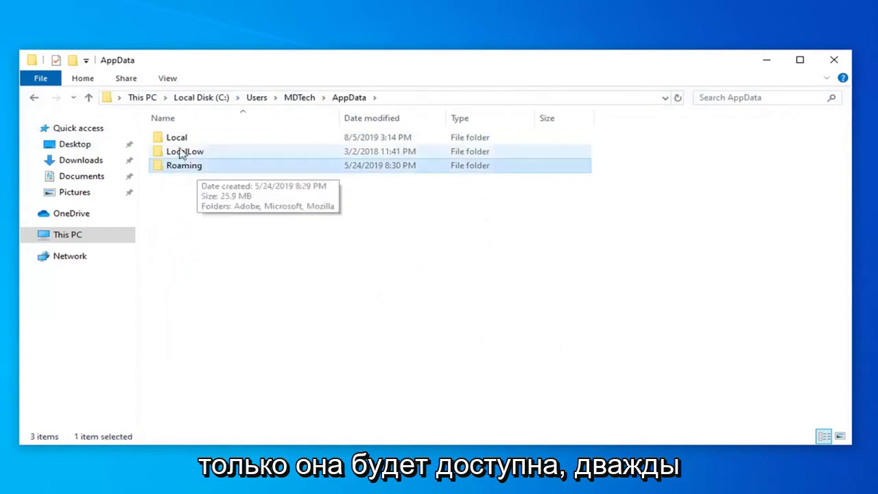
double_click(209, 139)
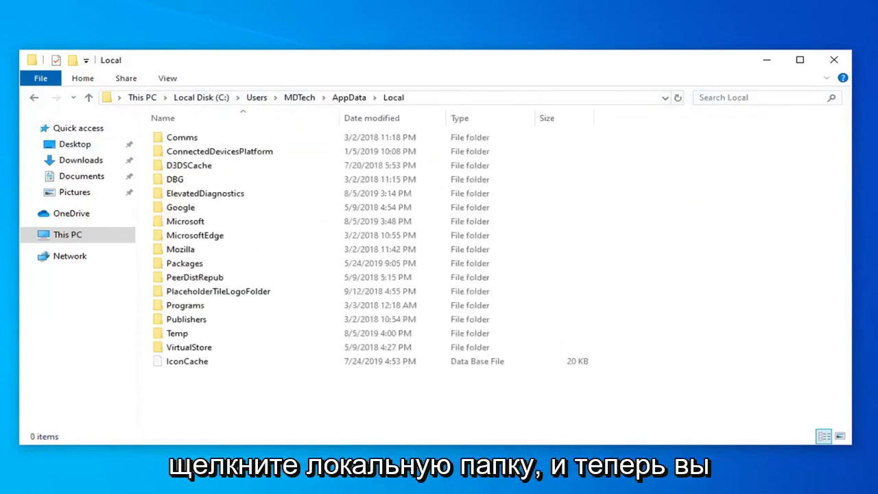
left_click(187, 364)
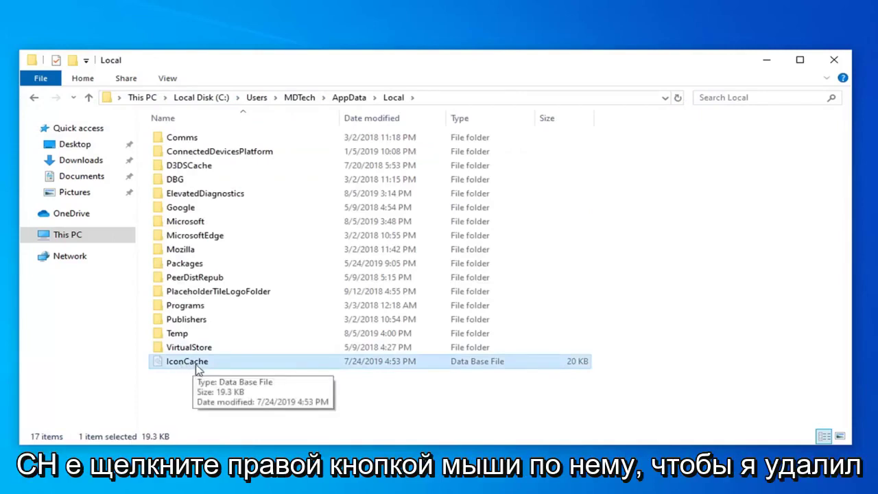
right_click(199, 367)
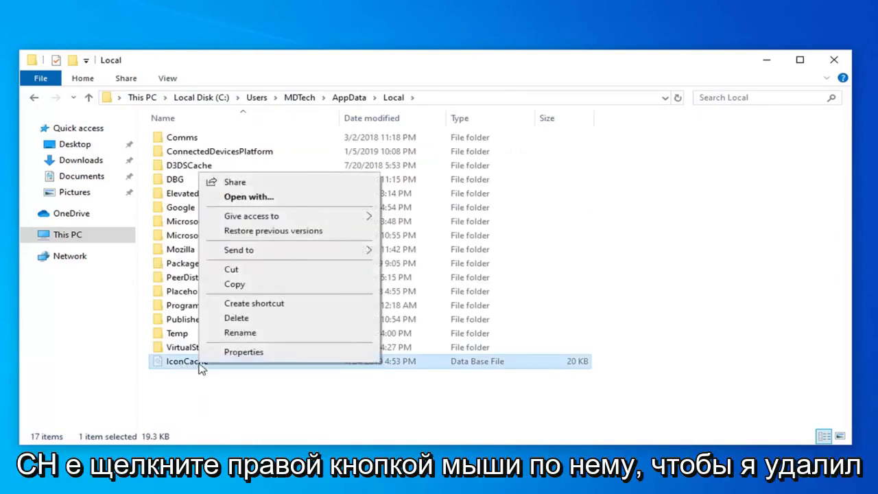
left_click(233, 320)
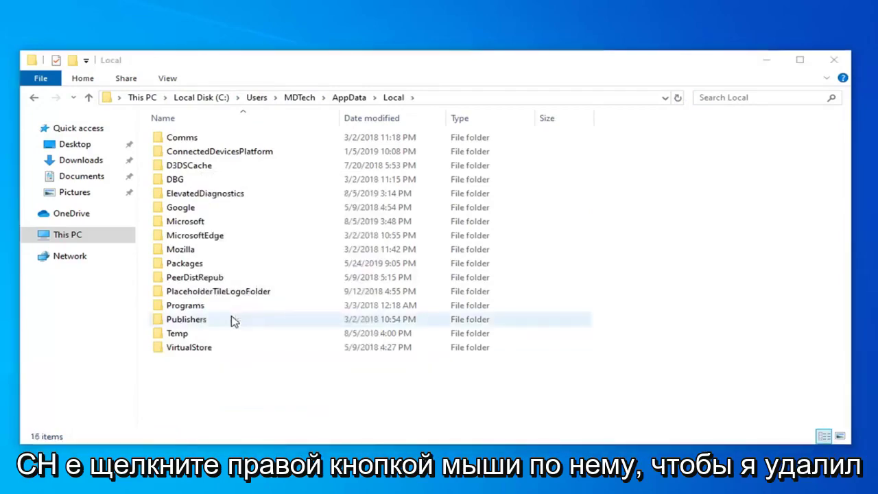
left_click(833, 60)
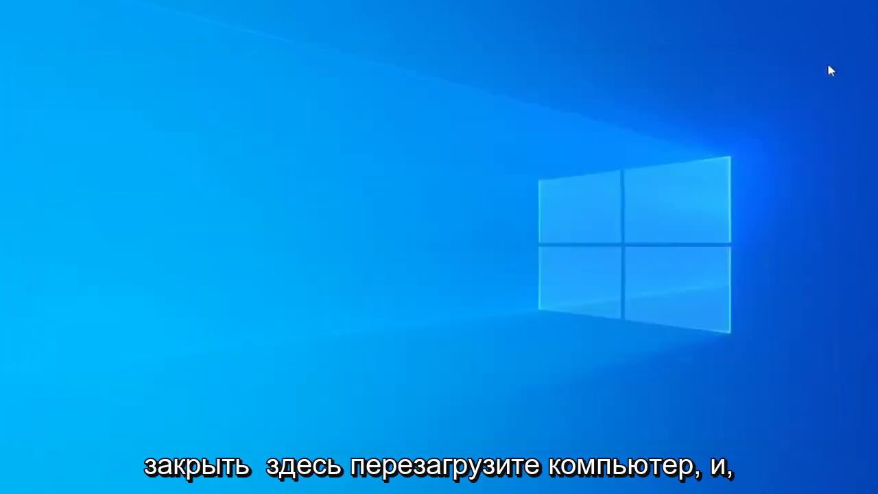